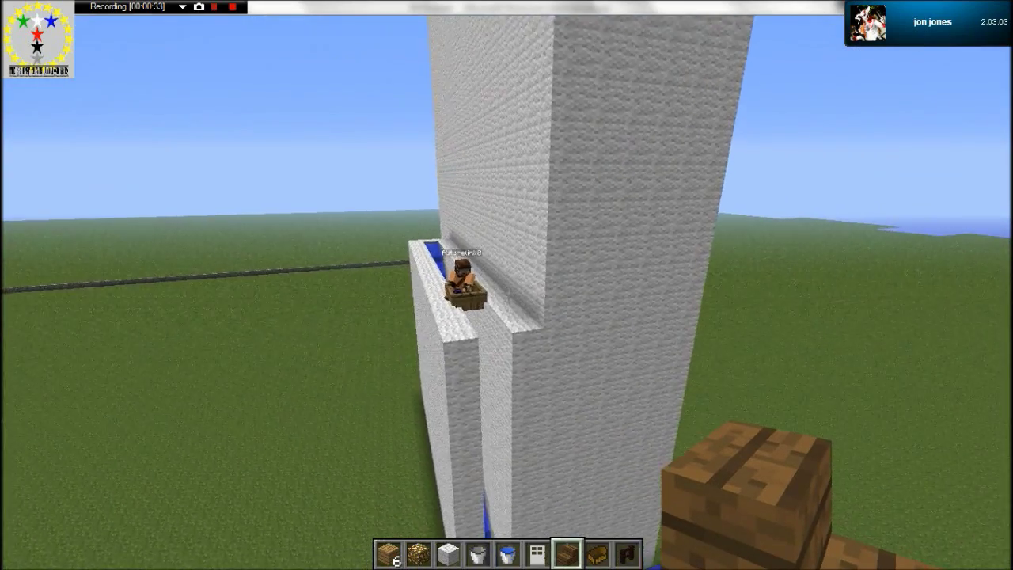
scroll(506, 285, down, 1)
scroll(507, 285, down, 1)
scroll(507, 285, down, 1)
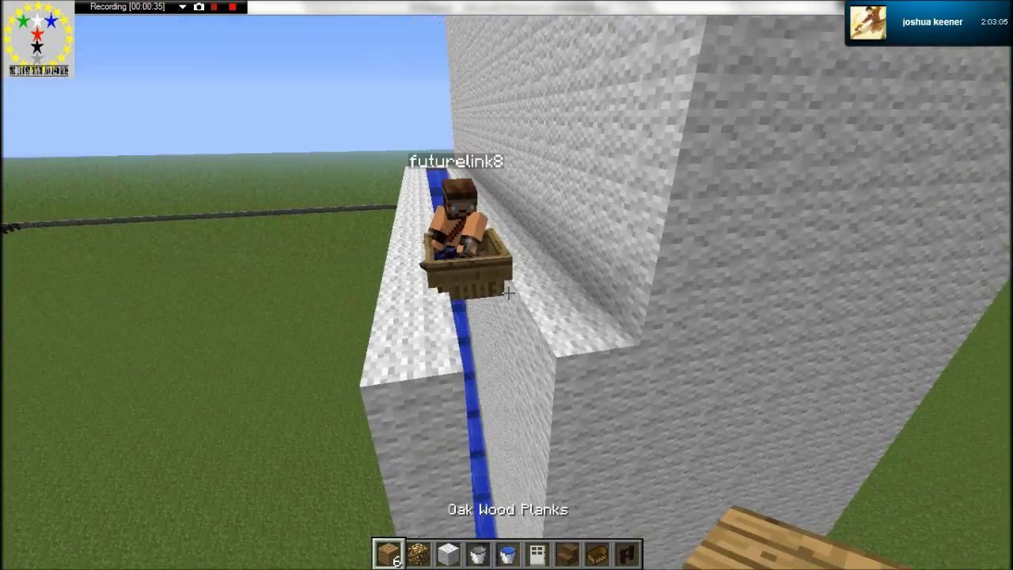
scroll(508, 293, down, 1)
scroll(508, 293, down, 1)
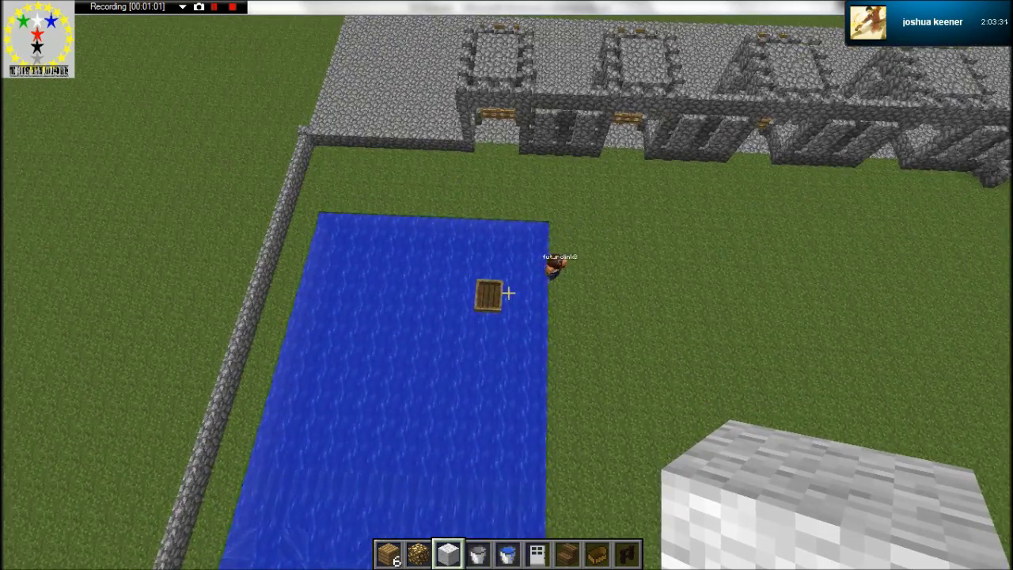
- Break the boat floating in the pool at the bottom of the slides
click(508, 293)
- Hide the HUD with F1 for a clean shot beside the empty pool
key(F1)
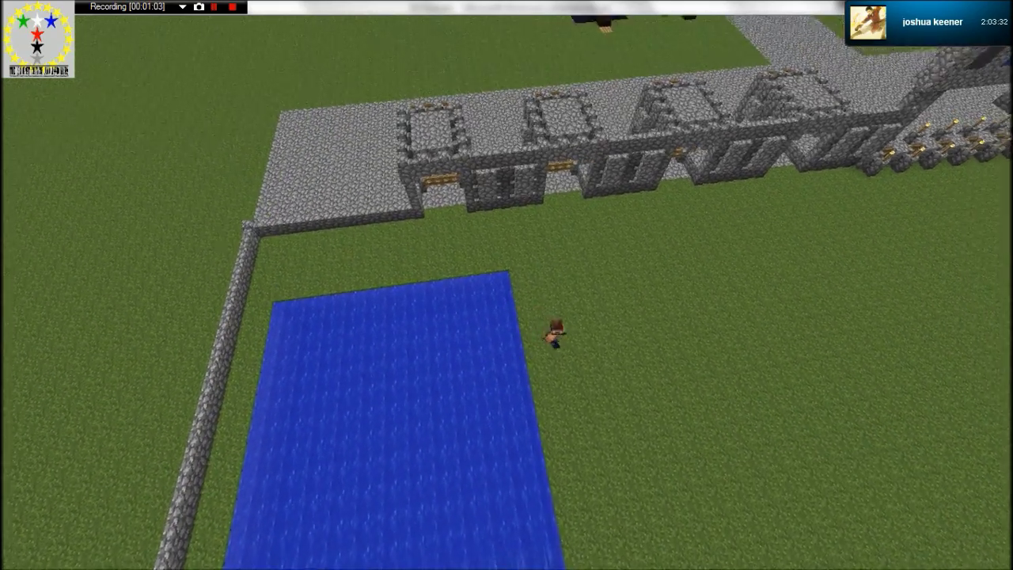